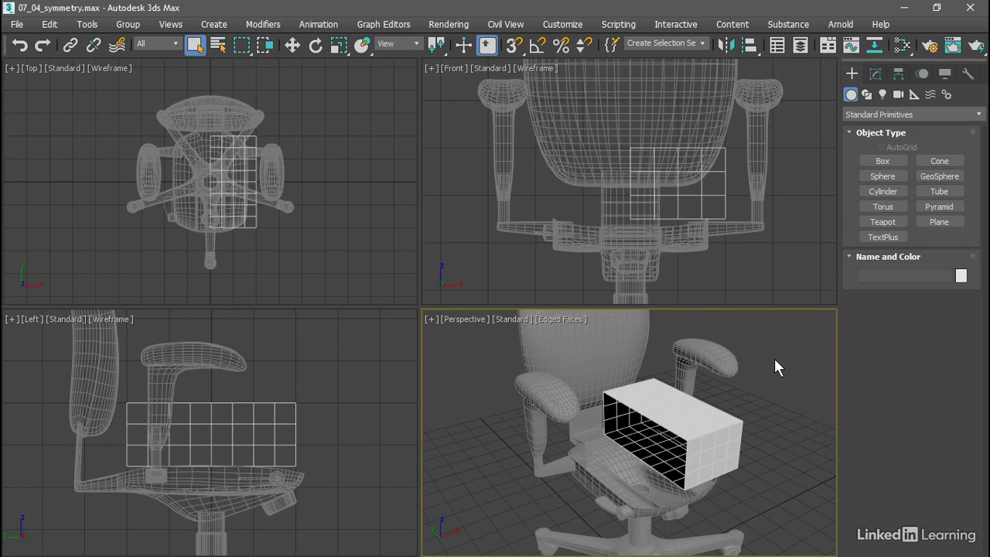
Apply a Symmetry modifier to the half-modelled bottom cushion of the task chair, mirrored on the X axis
click(725, 417)
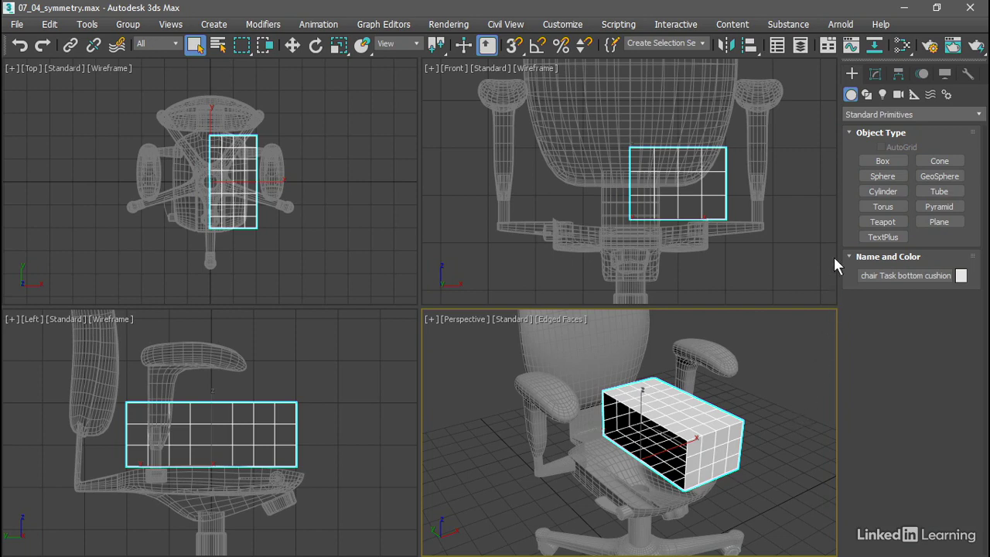
click(875, 74)
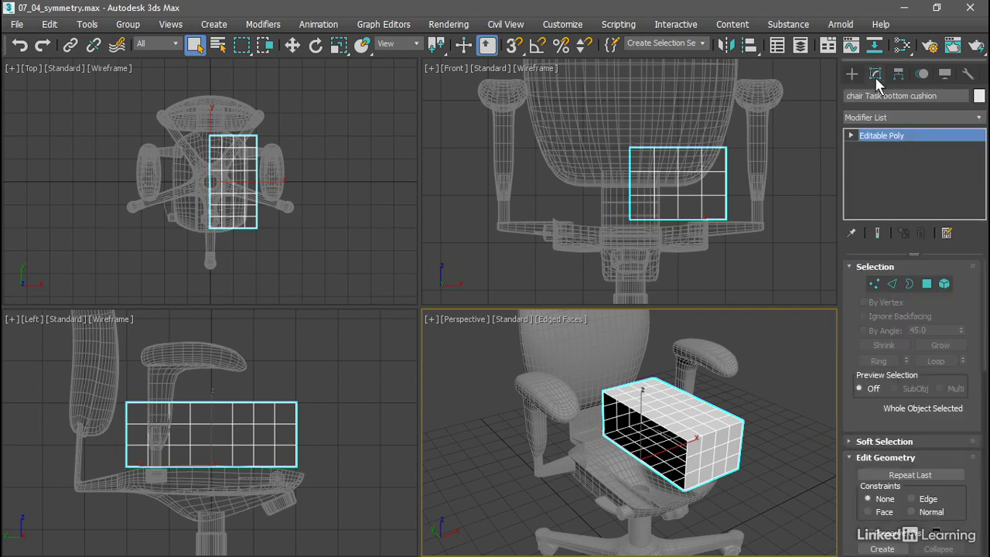
click(979, 118)
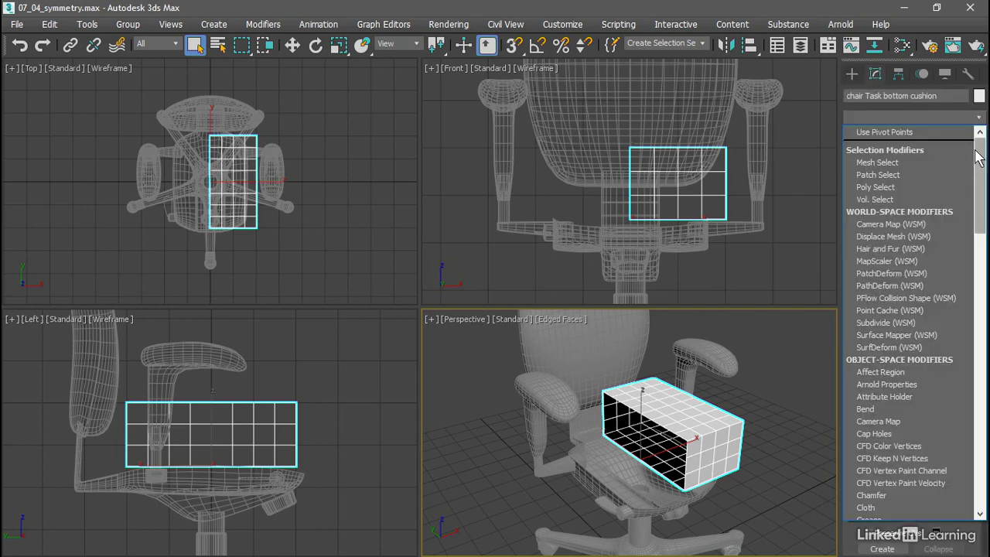
drag(979, 157, 977, 384)
click(907, 428)
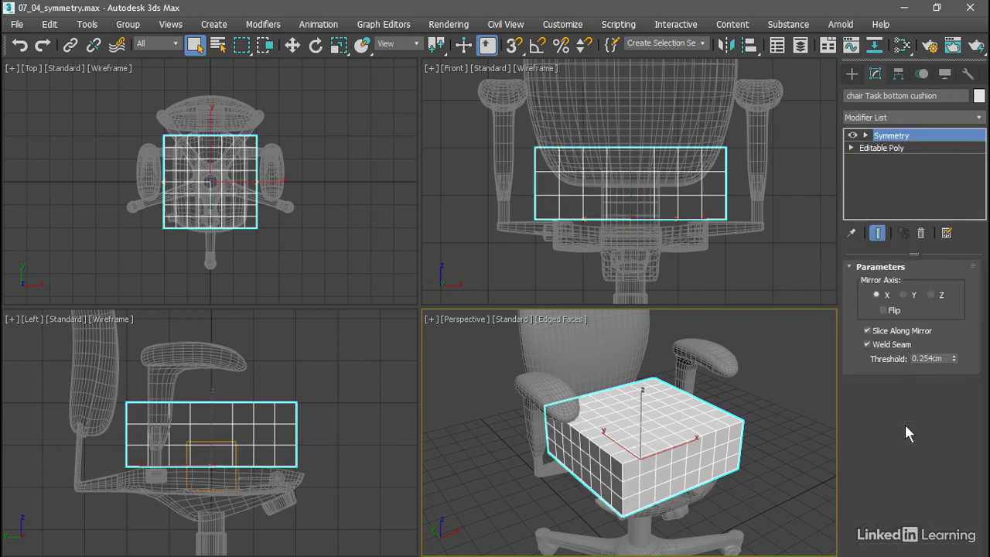
alt+middle_drag(807, 434, 743, 446)
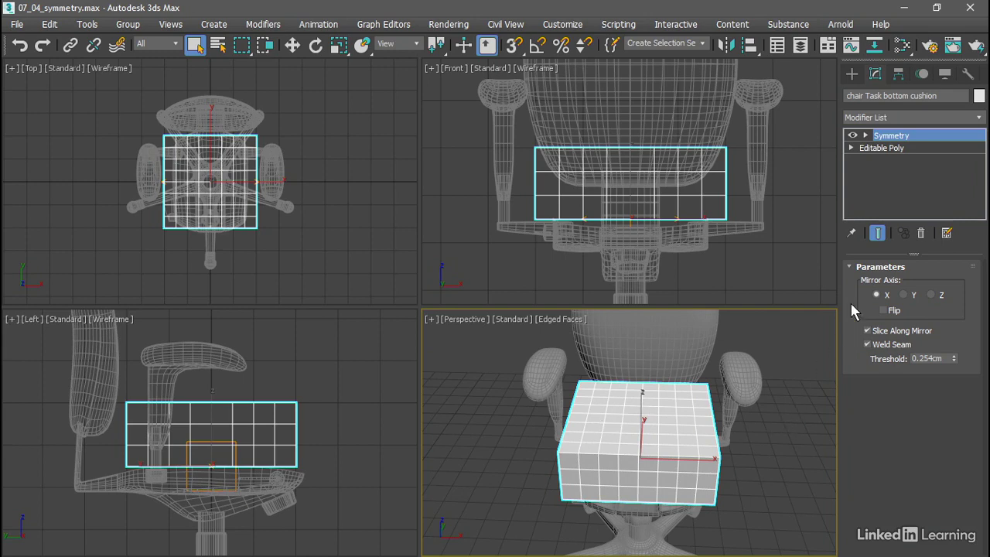
Compare the bottom cushion with the Symmetry modifier disabled and enabled, checking it from the front and side
click(853, 136)
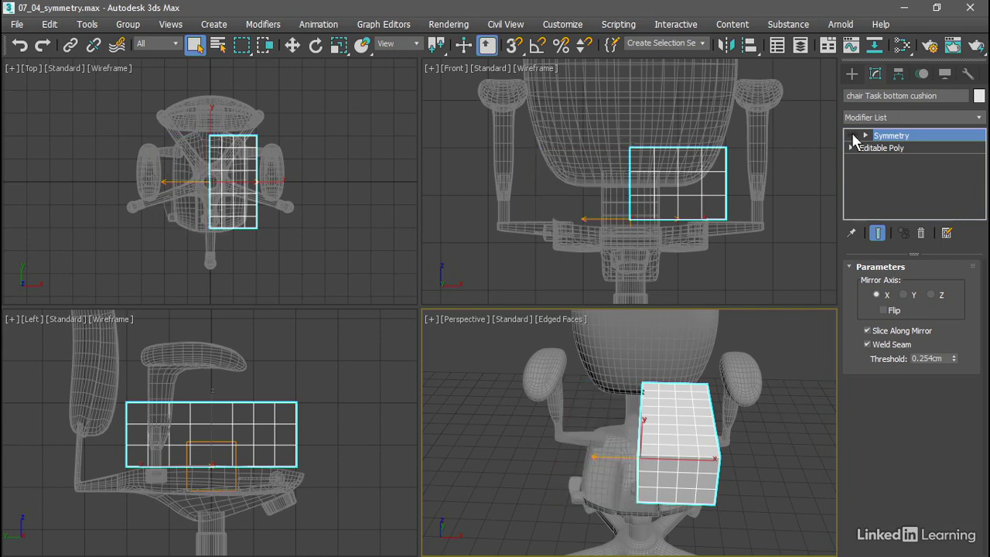
alt+middle_drag(784, 325, 802, 399)
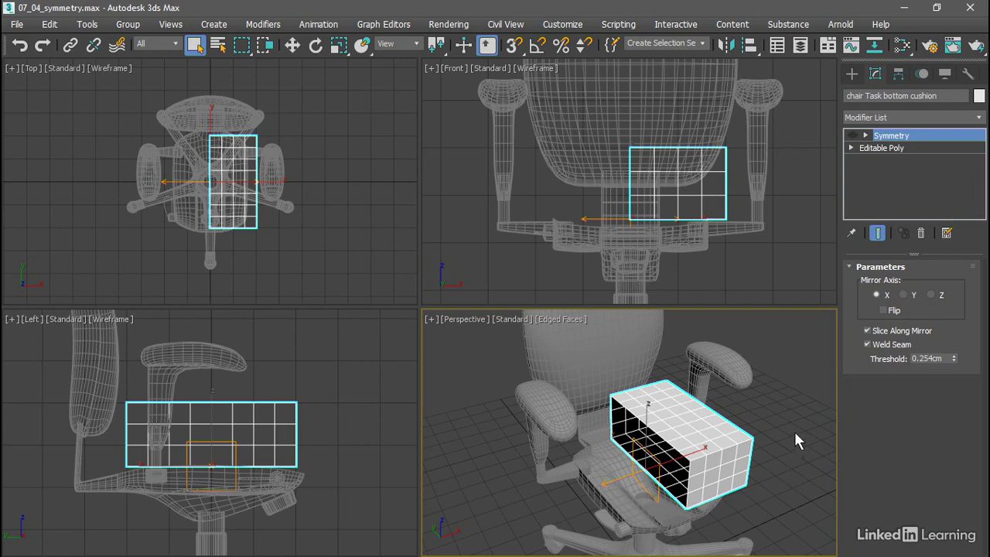
click(854, 136)
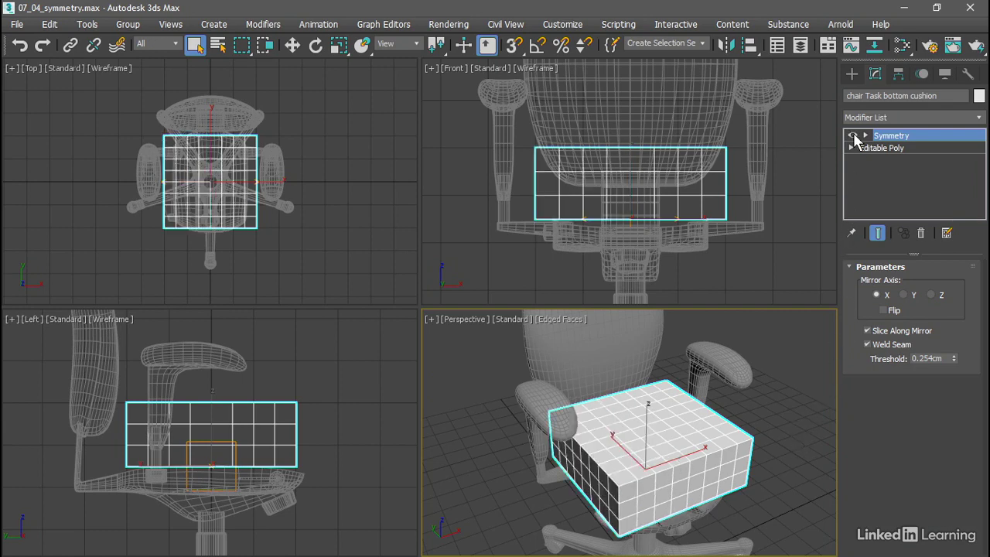
alt+middle_drag(806, 400, 777, 397)
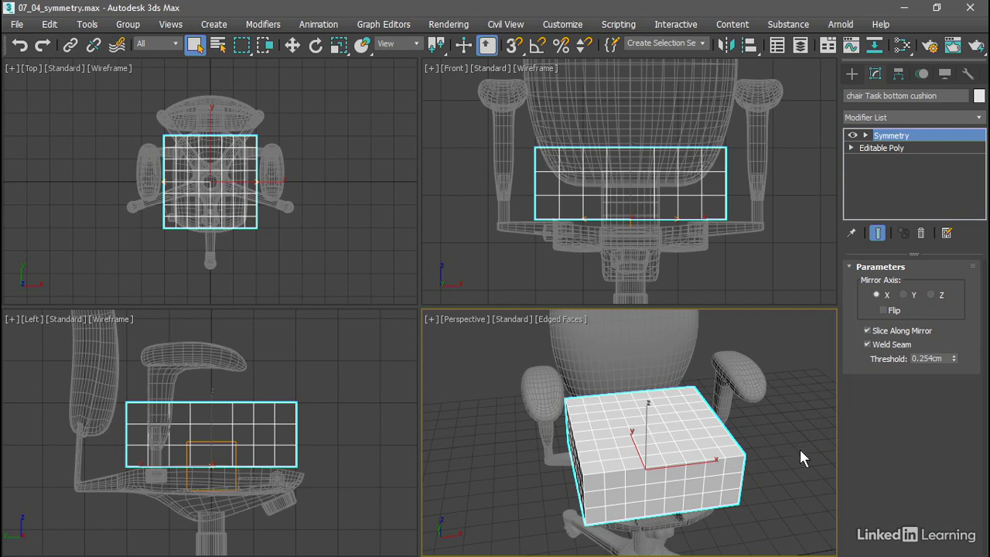
Show the end result at the Editable Poly level and move the cushion's four front outer corner vertices slightly inward along X
click(883, 149)
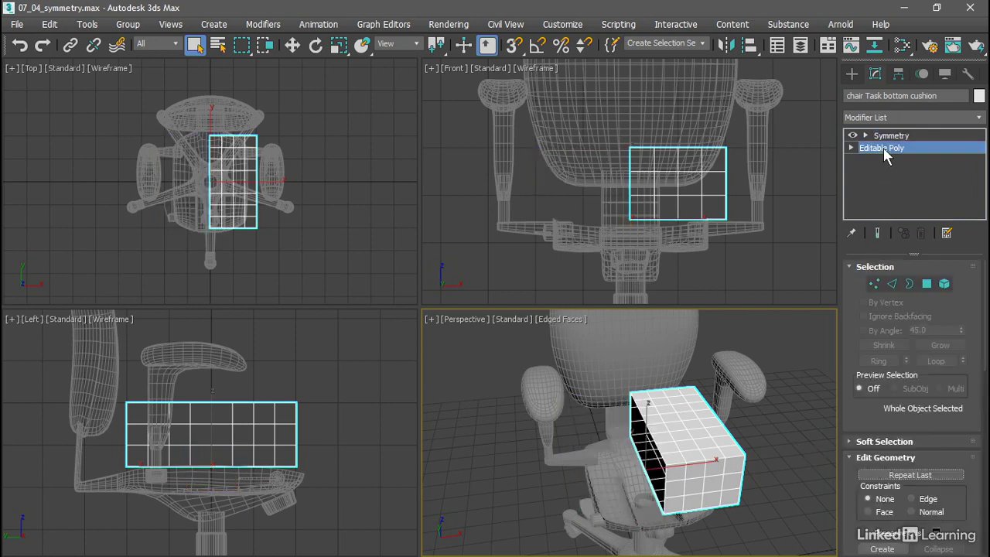
click(879, 233)
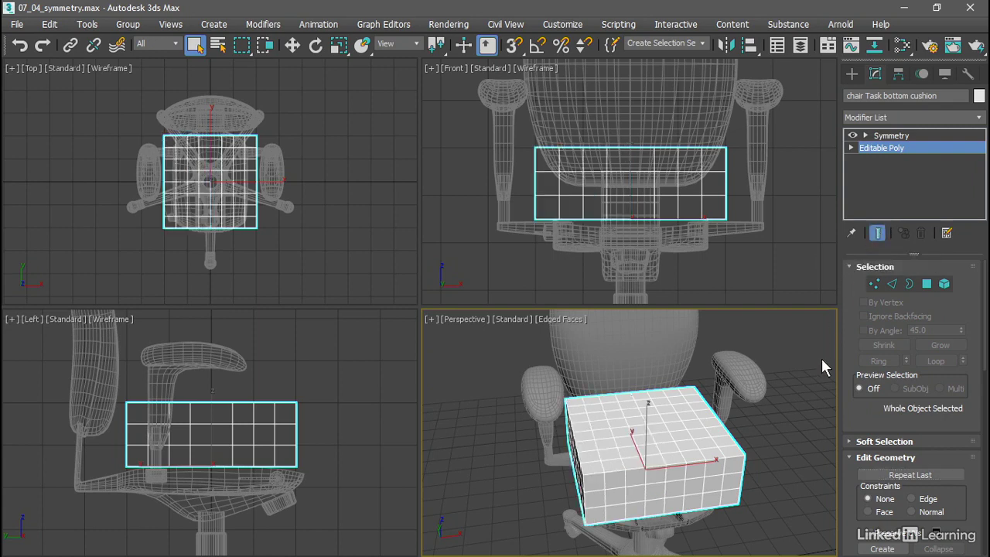
click(875, 283)
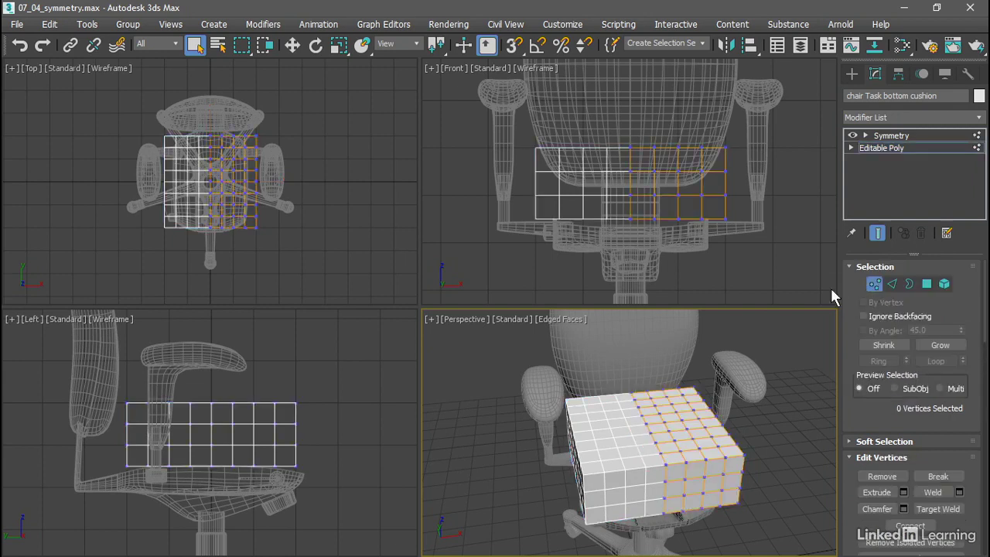
click(291, 236)
drag(250, 235, 250, 236)
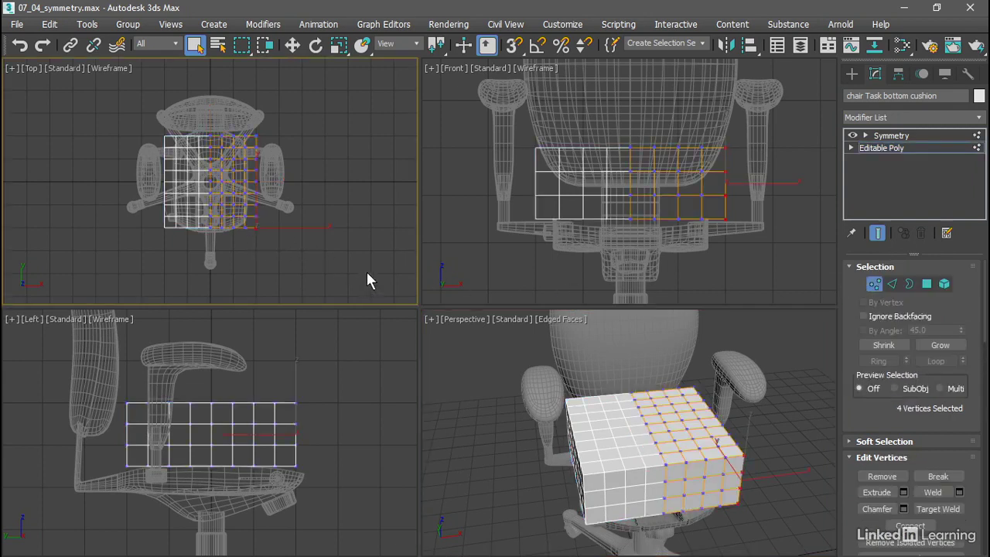
click(291, 45)
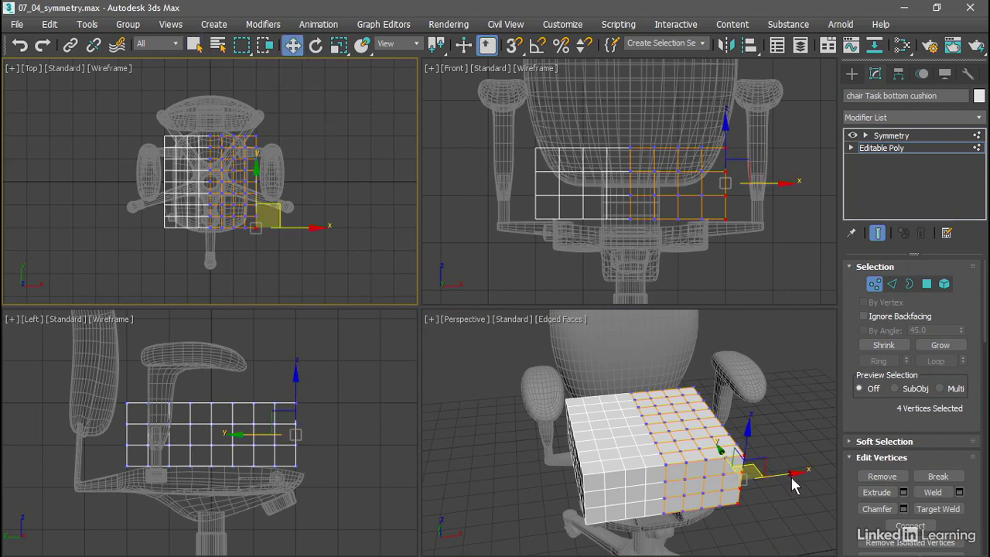
right_click(790, 423)
mouse_move(787, 474)
mouse_down()
mouse_move(811, 471)
mouse_move(769, 478)
mouse_move(785, 478)
mouse_move(778, 482)
mouse_up()
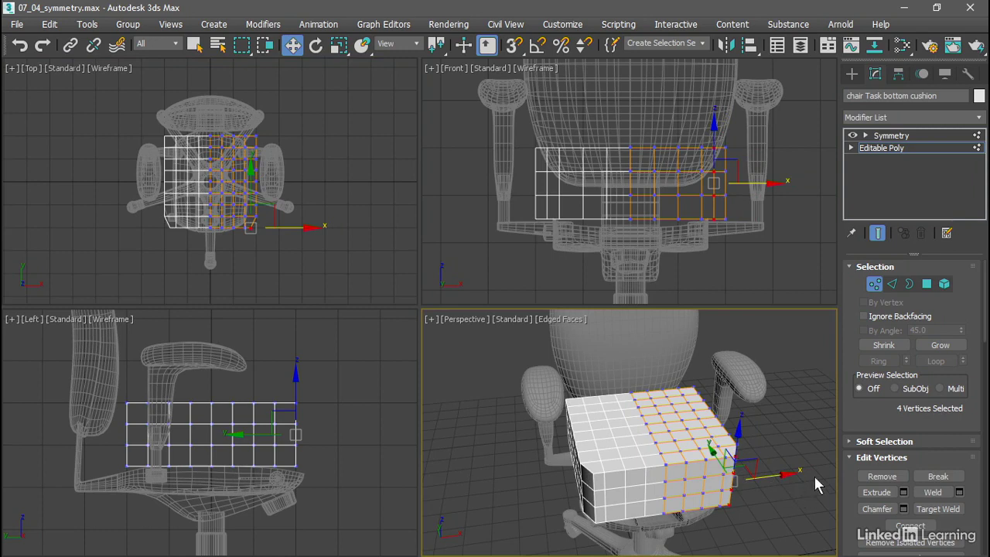
click(875, 284)
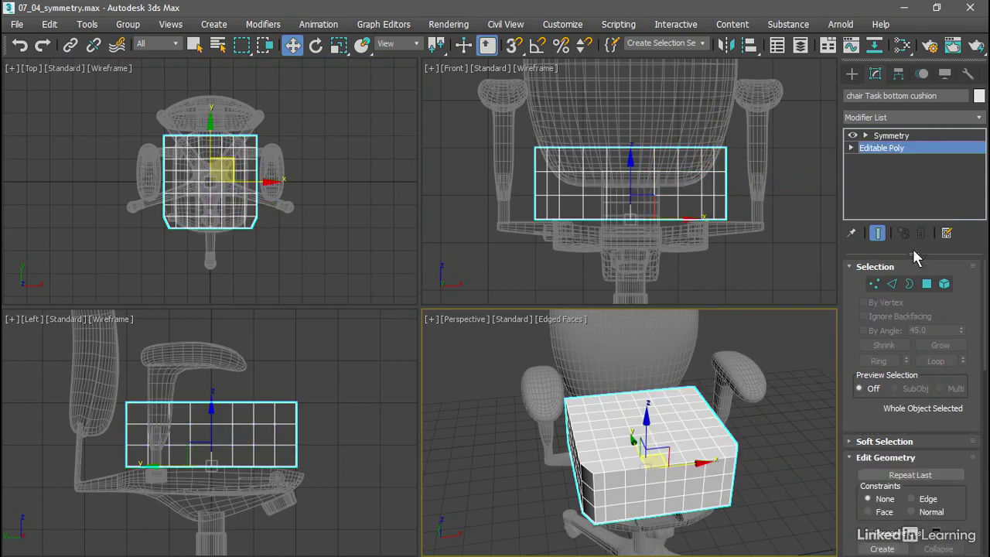
Add an OpenSubdiv modifier above Symmetry and compare the cushion's wireframe with Isoline Display off and on
click(921, 136)
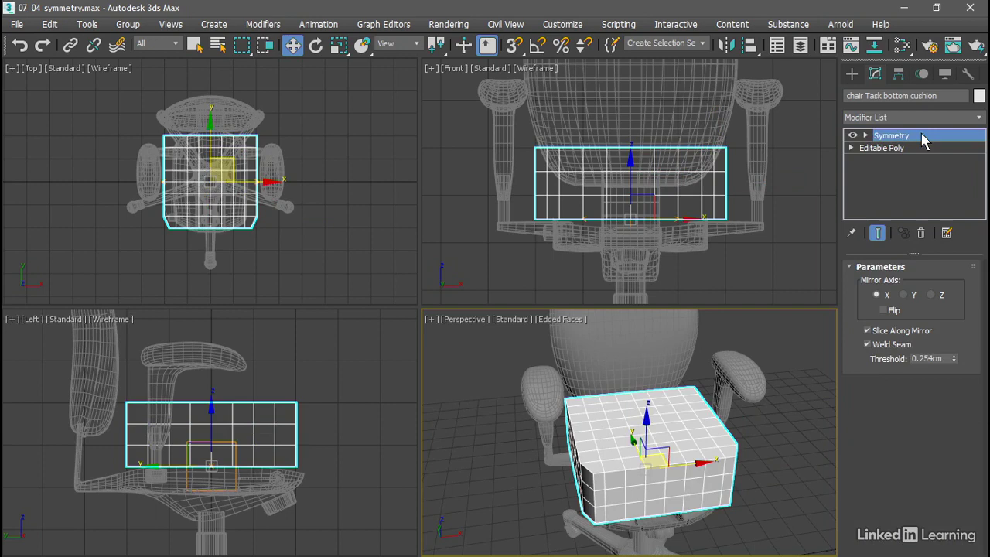
click(980, 117)
scroll(913, 325, down, 12)
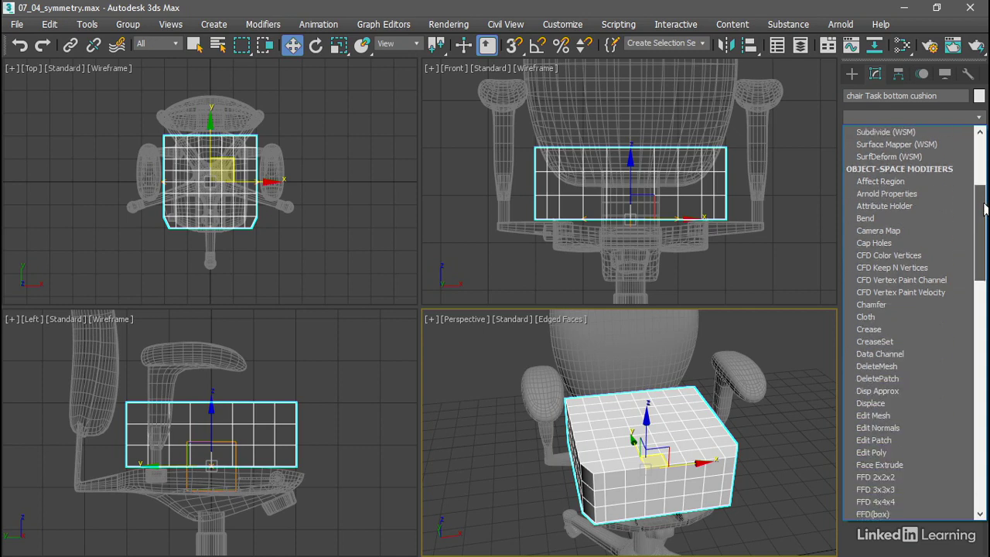
scroll(895, 333, down, 5)
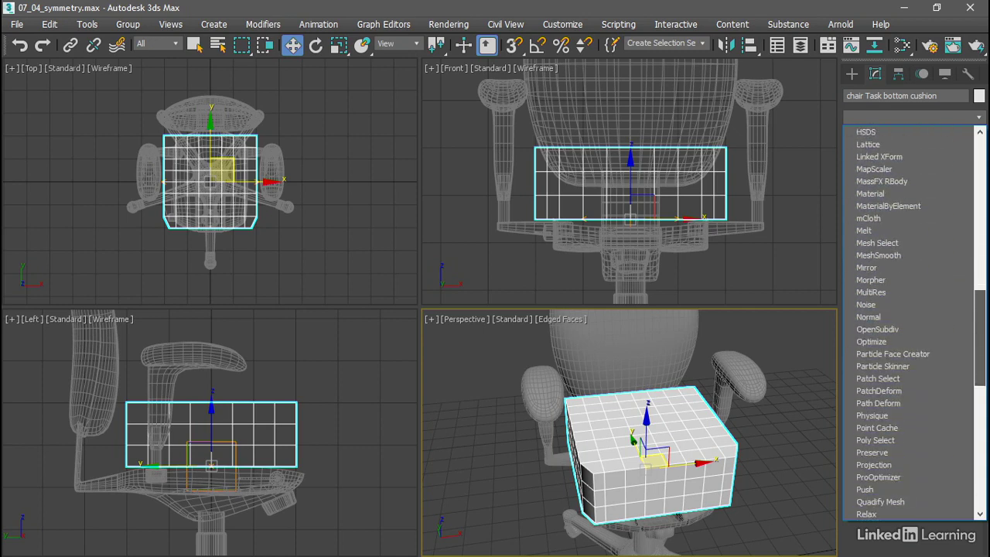
click(912, 328)
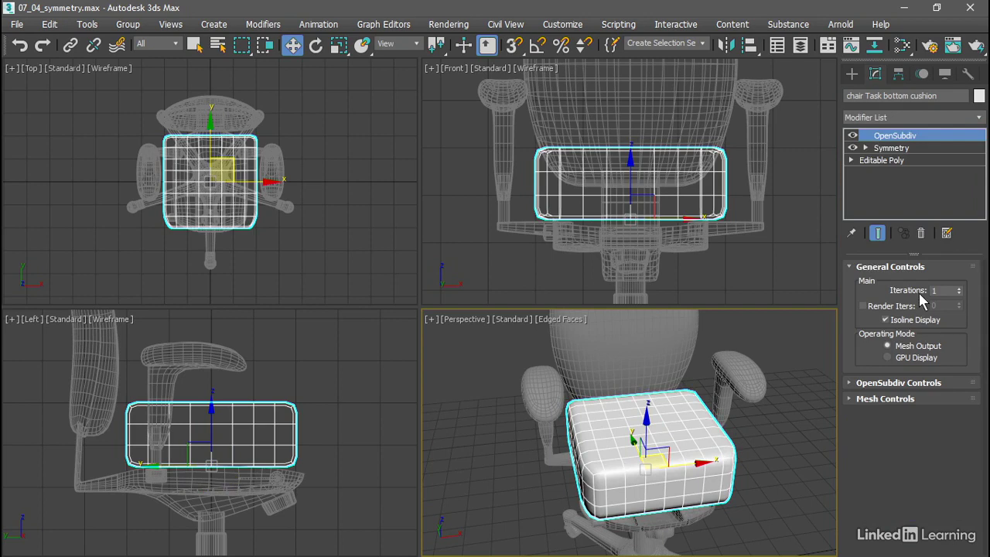
click(885, 319)
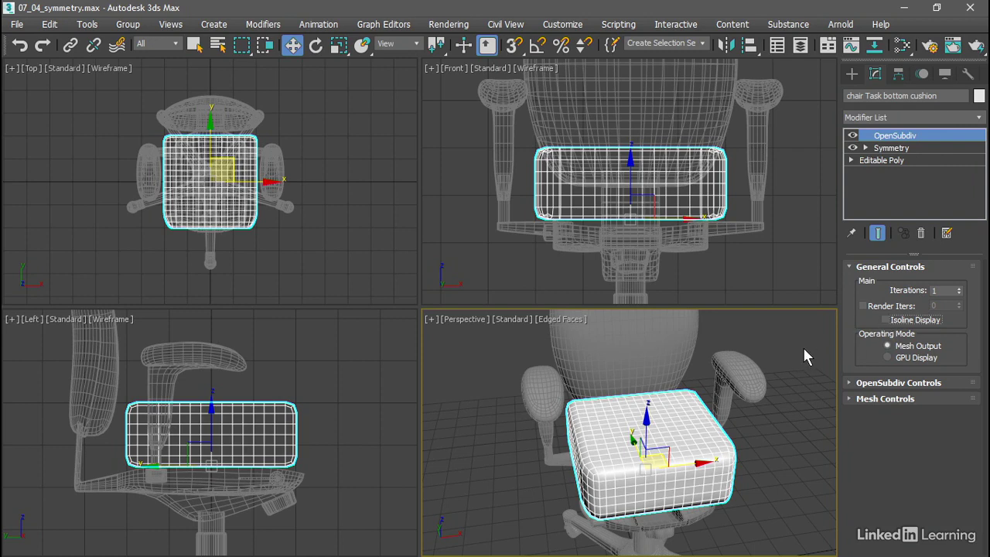
click(885, 320)
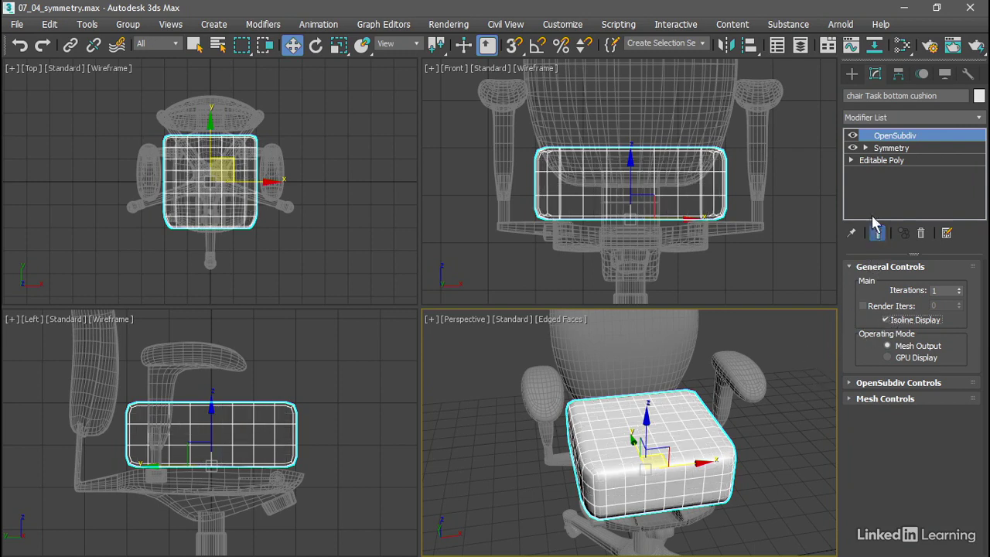
Move the Editable Poly vertices at the cushion's front outer corner inward in the Top view to round its outline
click(875, 161)
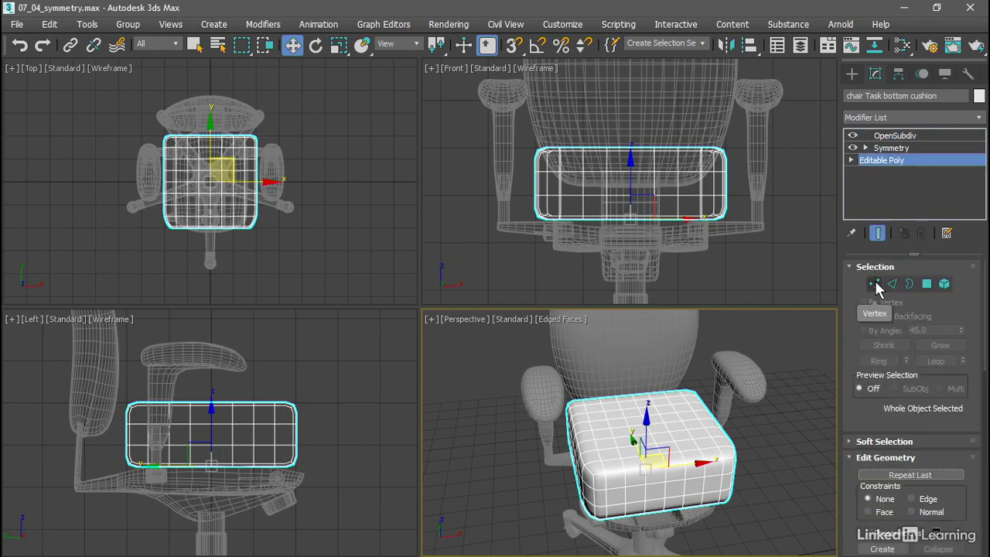
click(875, 284)
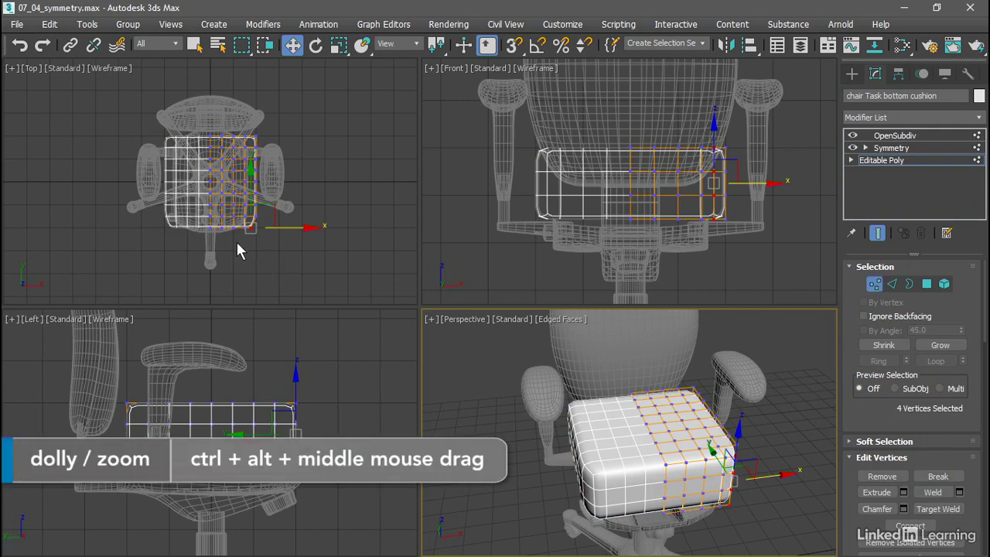
ctrl+alt+middle_drag(237, 246, 321, 184)
drag(337, 245, 286, 137)
click(261, 177)
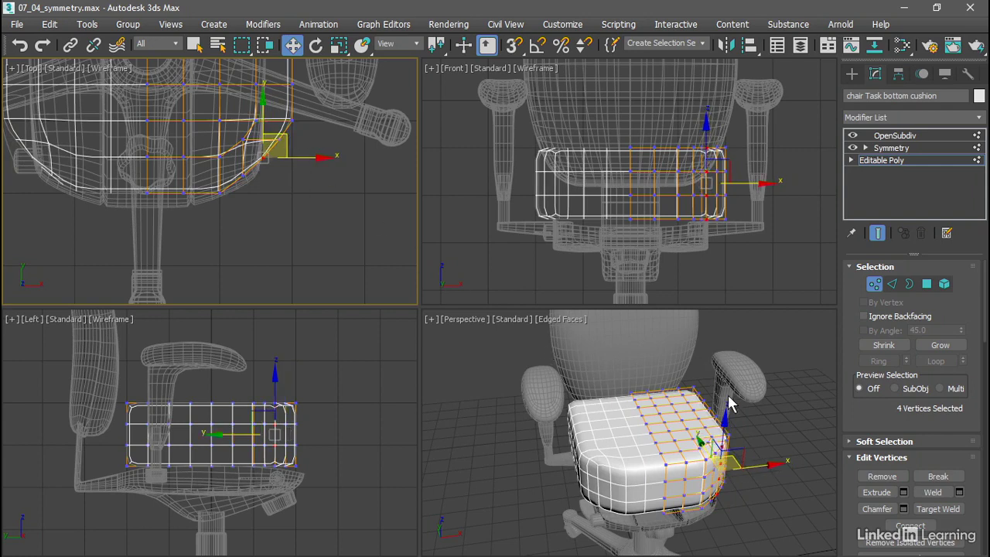
Turn off edged faces in the Perspective view and inspect the smoothed cushion from several angles
mouse_move(773, 399)
alt+middle_down()
mouse_move(637, 362)
mouse_move(743, 344)
mouse_move(762, 400)
alt+middle_up()
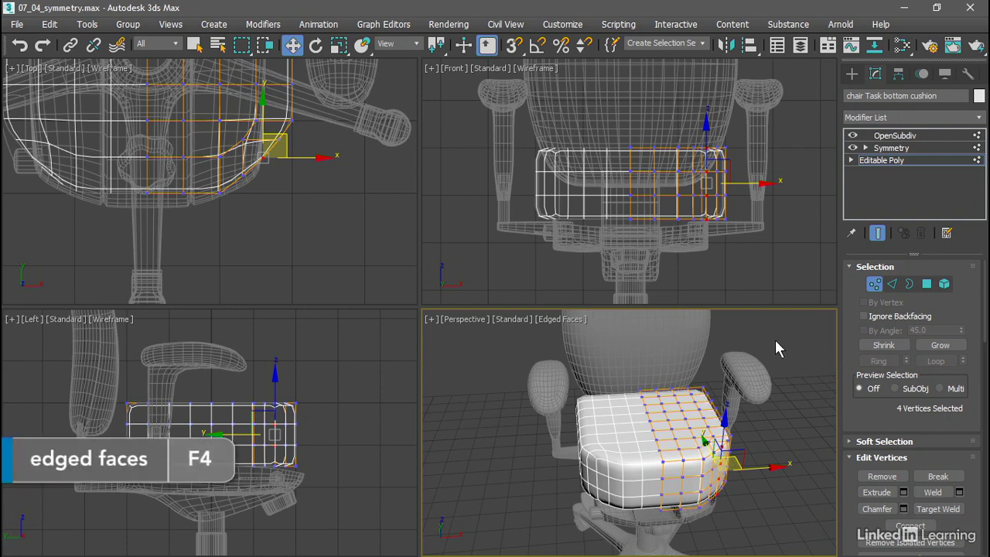
key(F4)
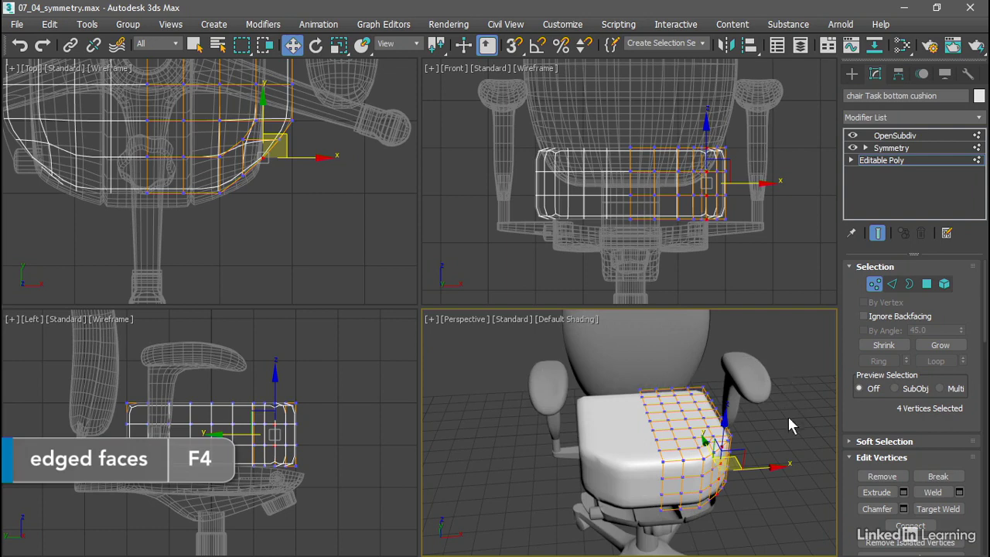
alt+middle_drag(793, 435, 690, 414)
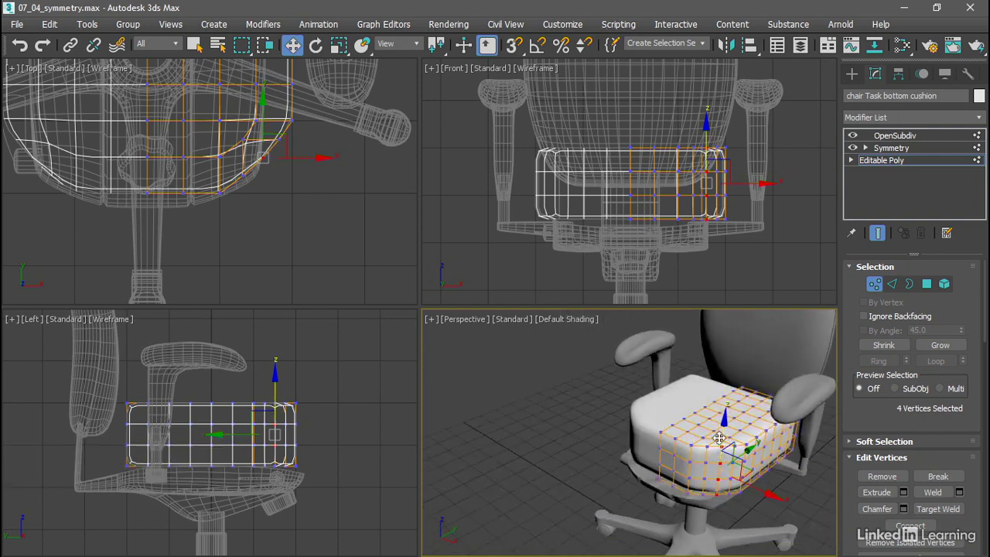
alt+middle_drag(719, 438, 772, 439)
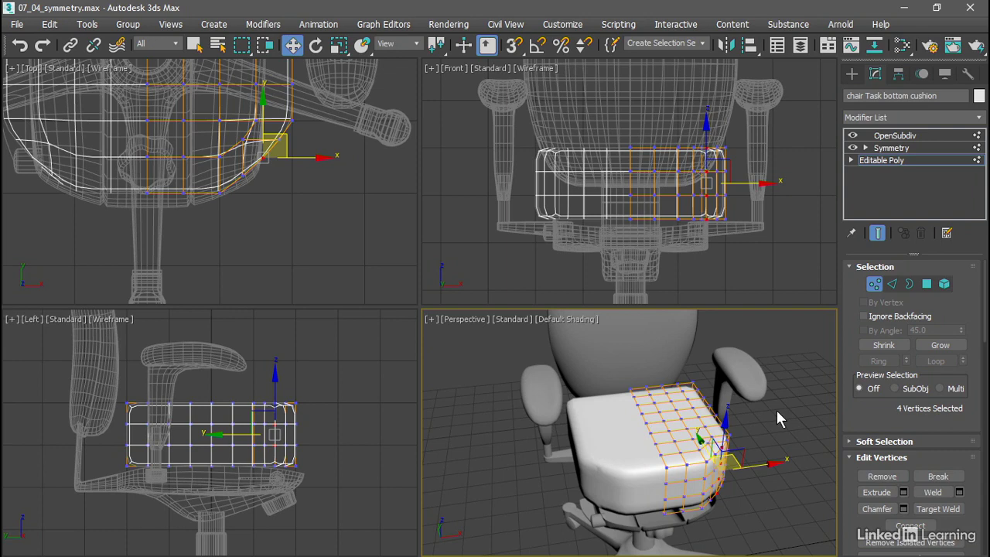
Try moving a centre seam vertex on the cushion's top along X to both sides of the mirror plane
click(652, 434)
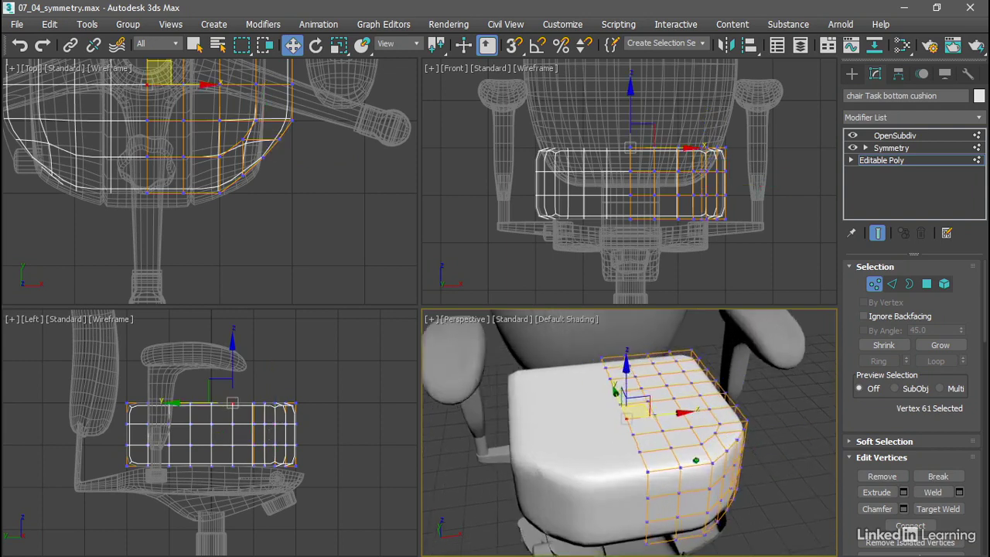
scroll(696, 460, up, 2)
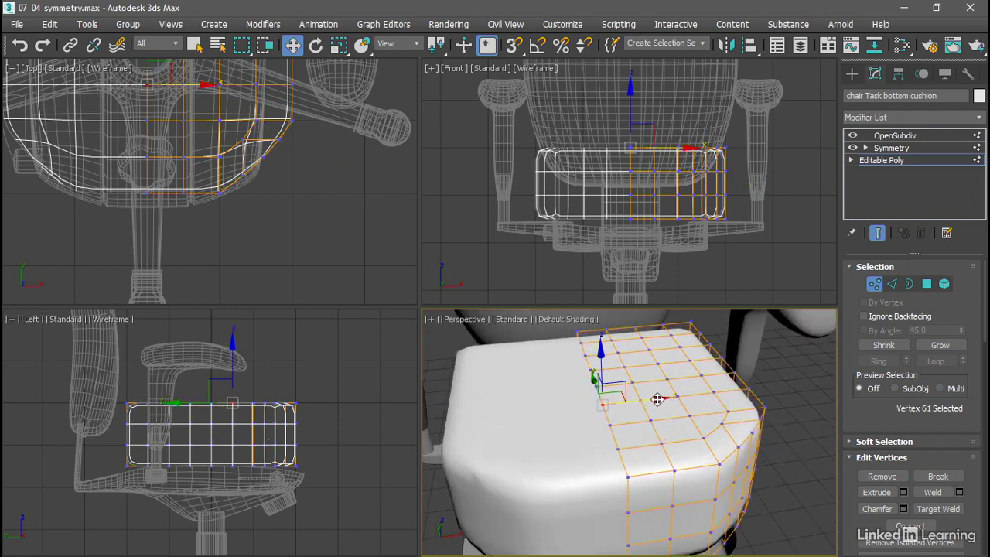
drag(657, 399, 503, 419)
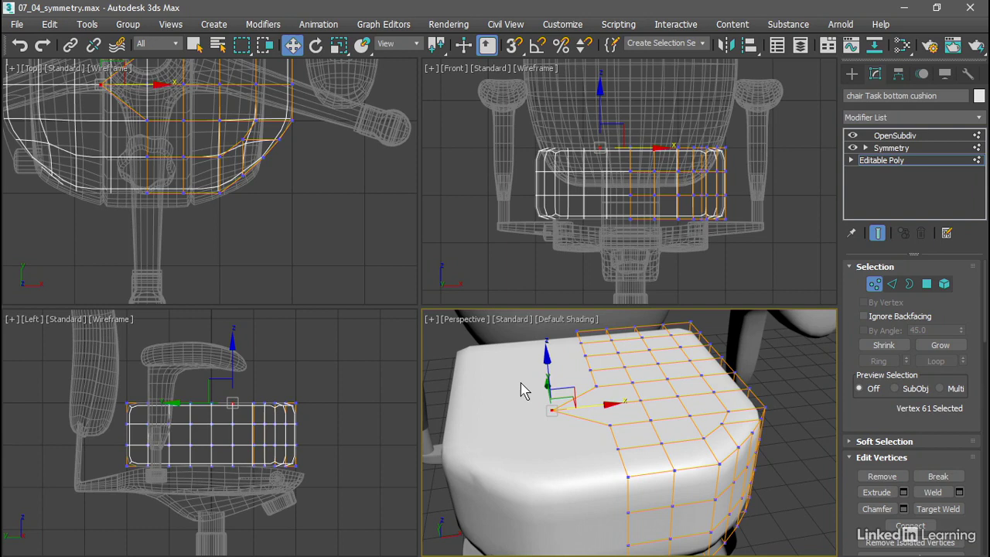
drag(609, 403, 688, 405)
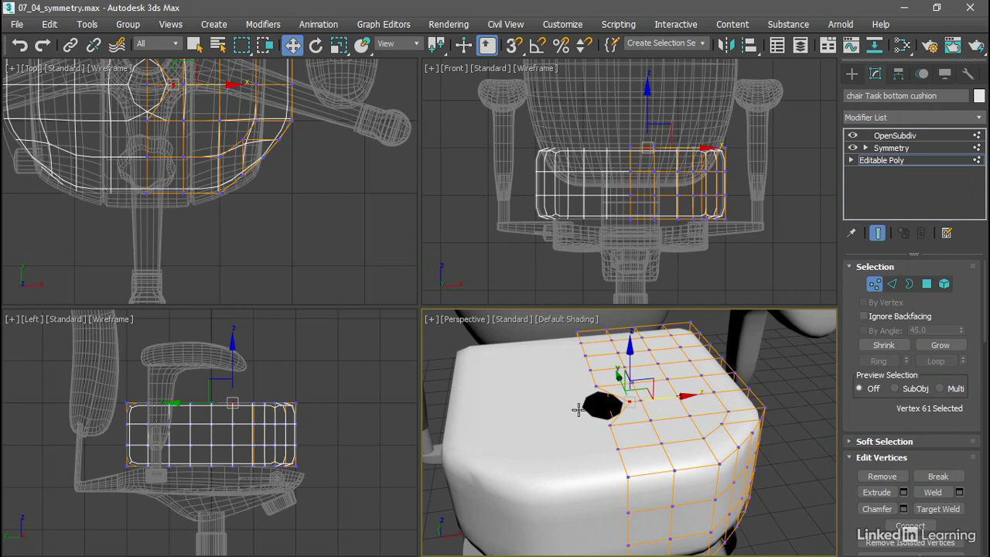
drag(577, 410, 577, 410)
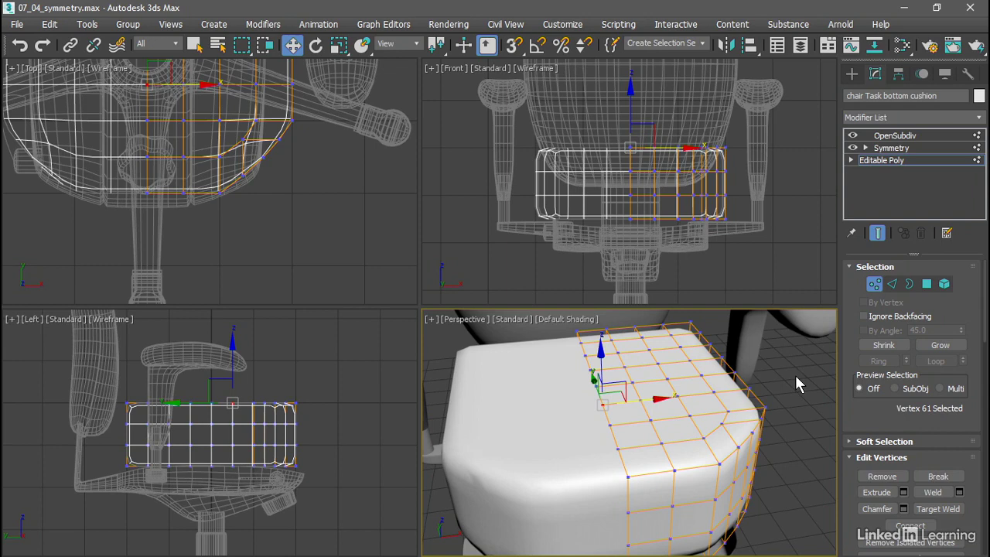
Scale lengthwise edge loops on the Editable Poly half along Y to bulge the cushion's front outline
click(892, 283)
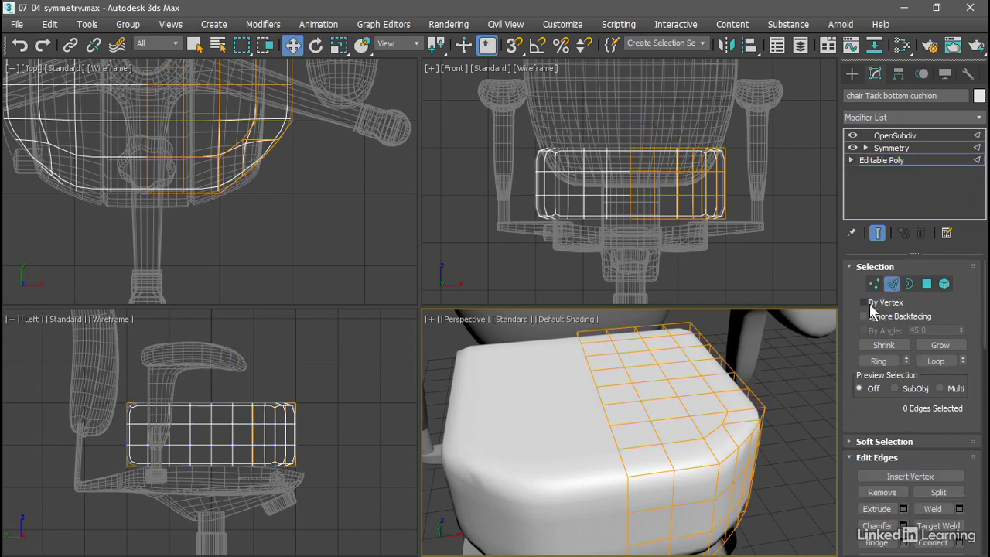
double_click(636, 394)
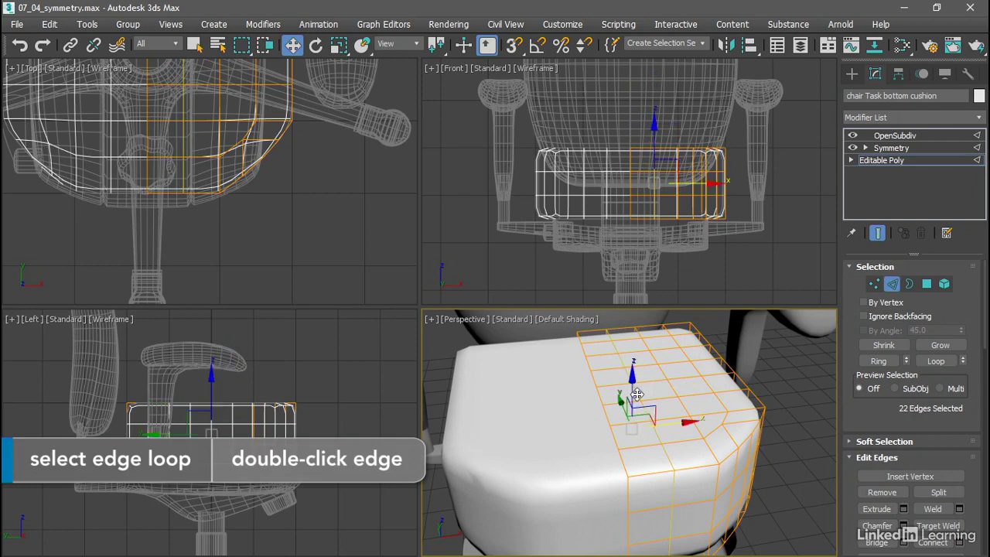
alt+middle_drag(783, 424, 708, 428)
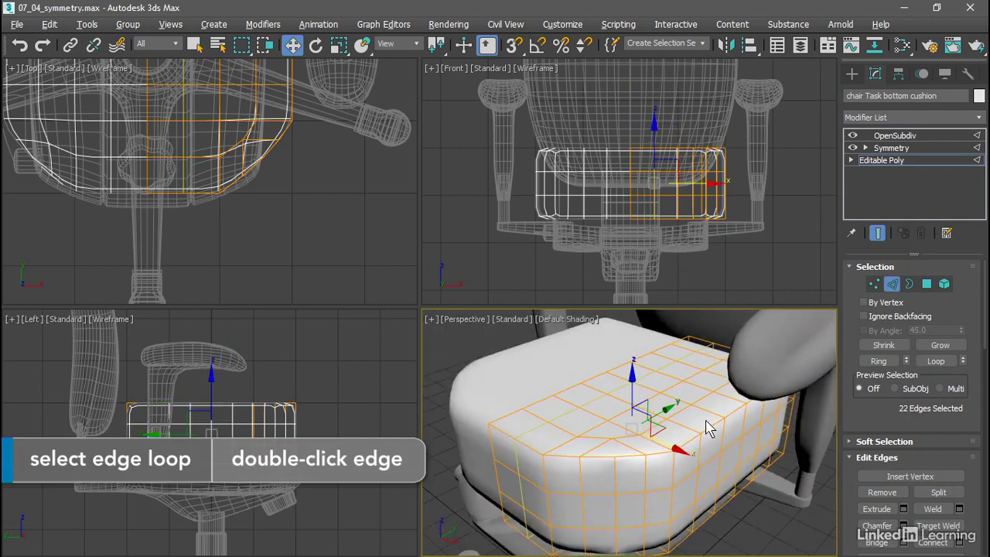
click(339, 45)
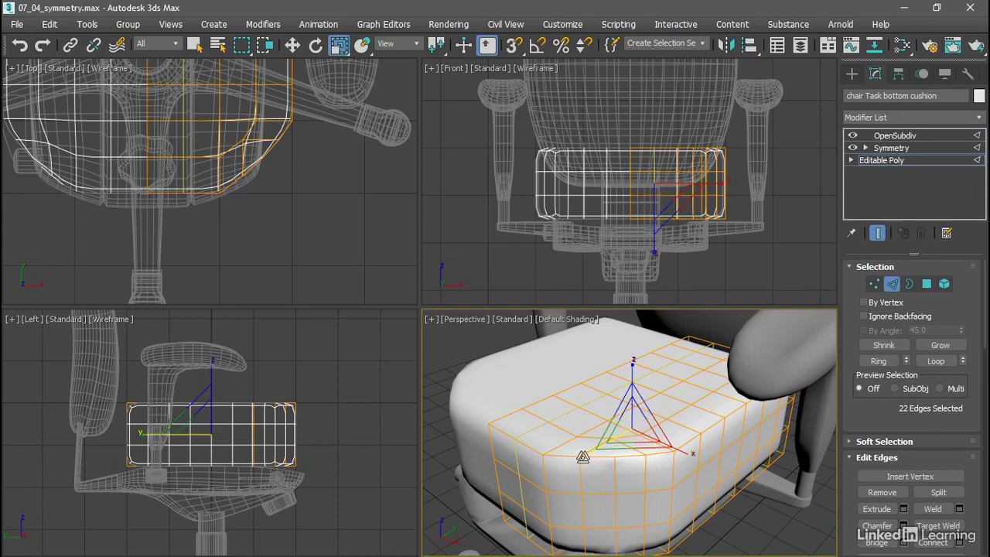
drag(583, 457, 585, 431)
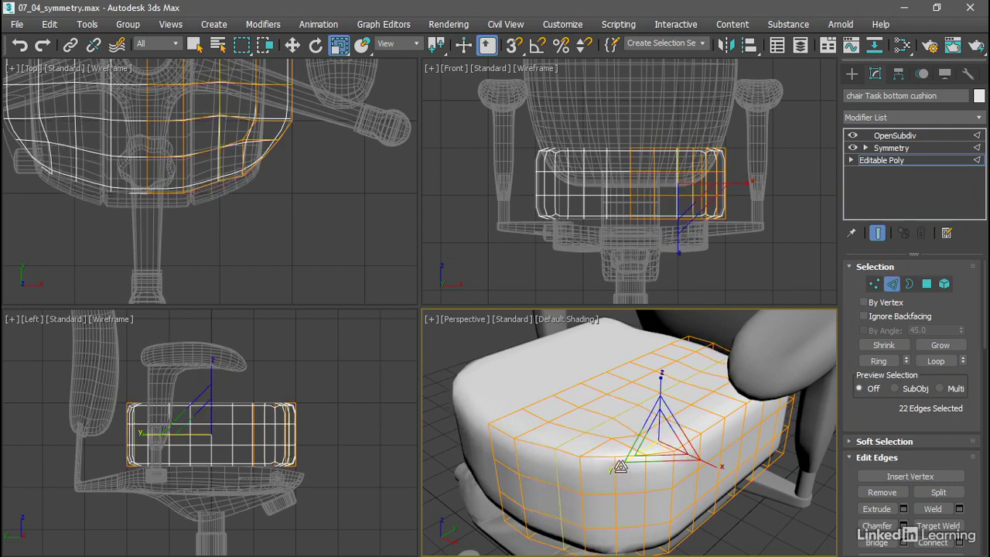
Try scaling the lengthwise edge loop beside the centre seam up along Z, and undo it
alt+middle_drag(672, 507, 670, 467)
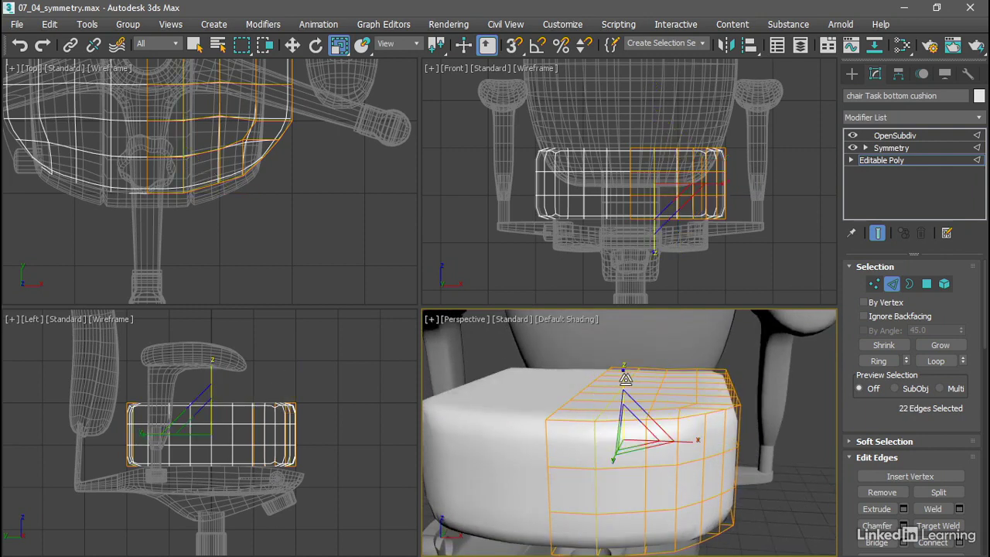
drag(625, 379, 625, 361)
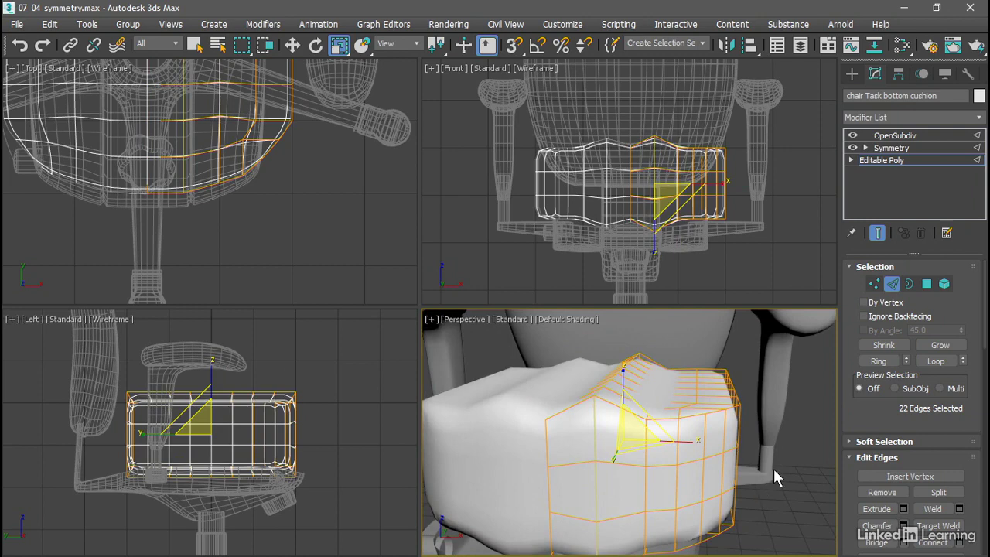
key(ctrl+z)
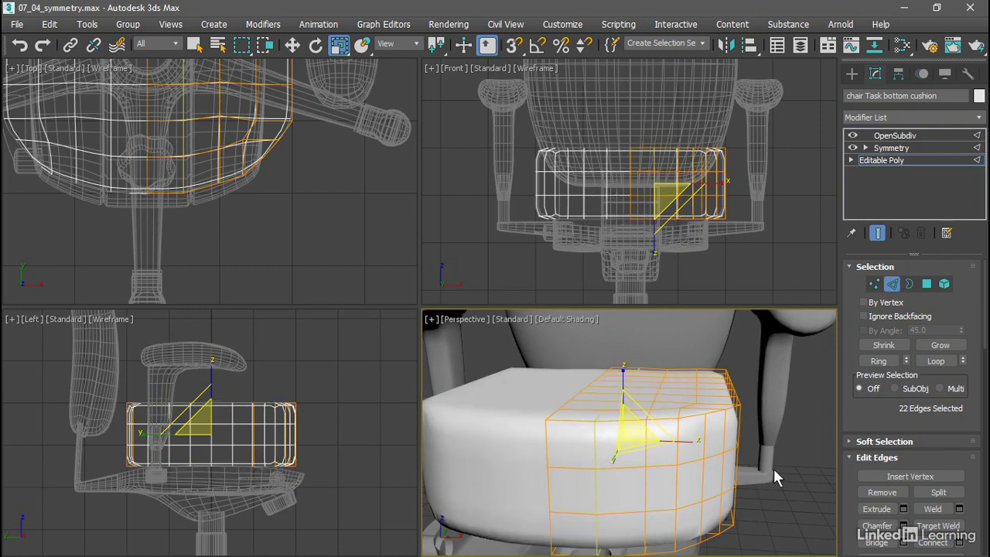
Try scaling a crosswise open edge loop along X about its own centre, and undo it
alt+middle_drag(697, 462, 719, 444)
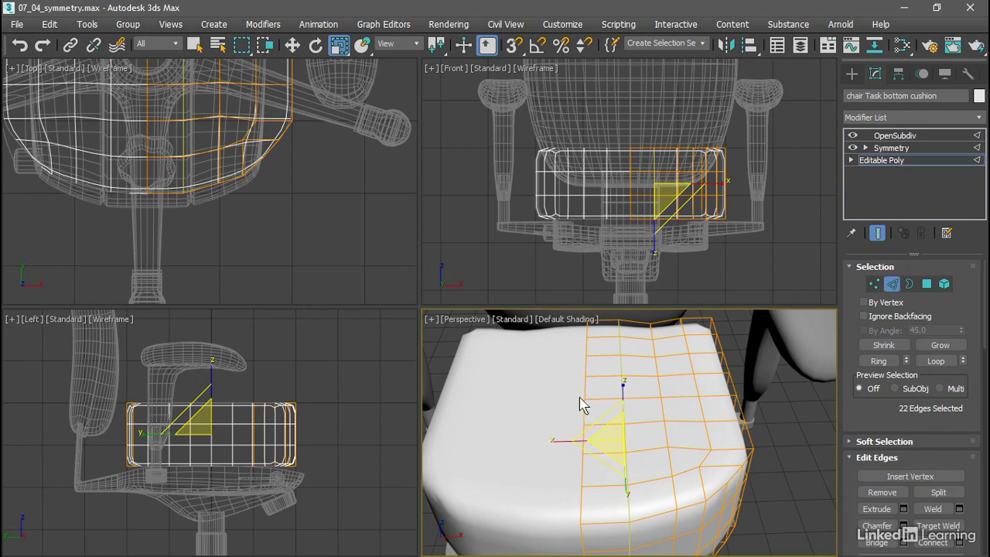
double_click(675, 396)
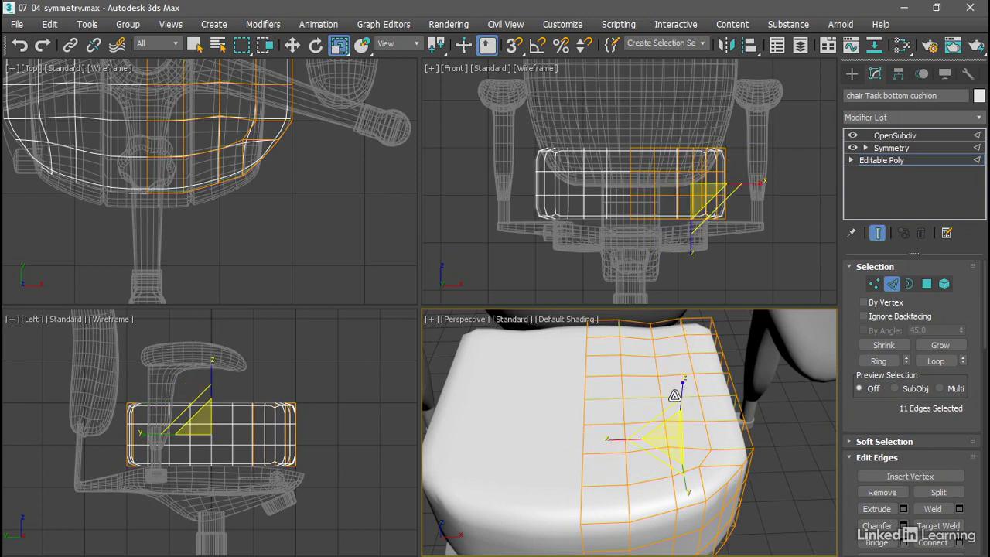
drag(675, 396, 619, 433)
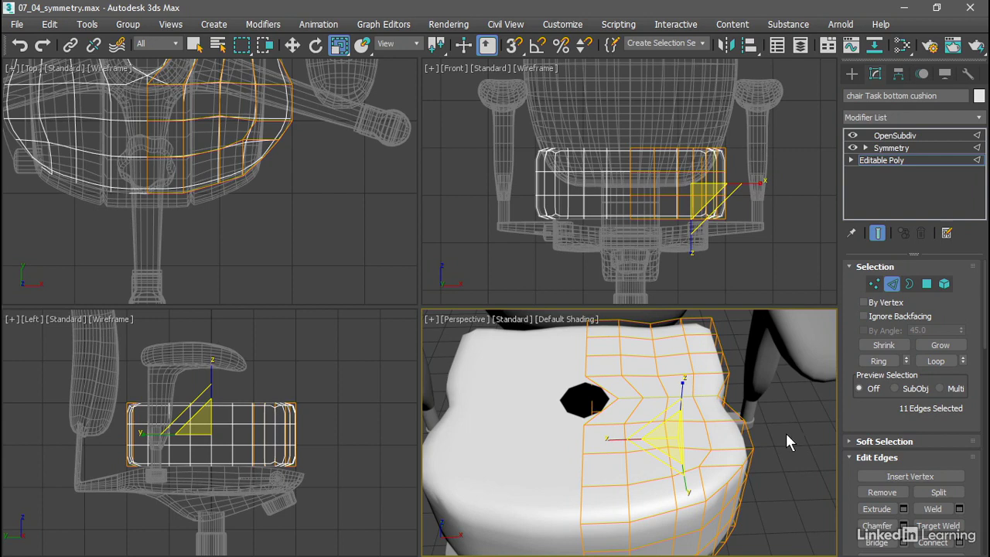
key(ctrl+z)
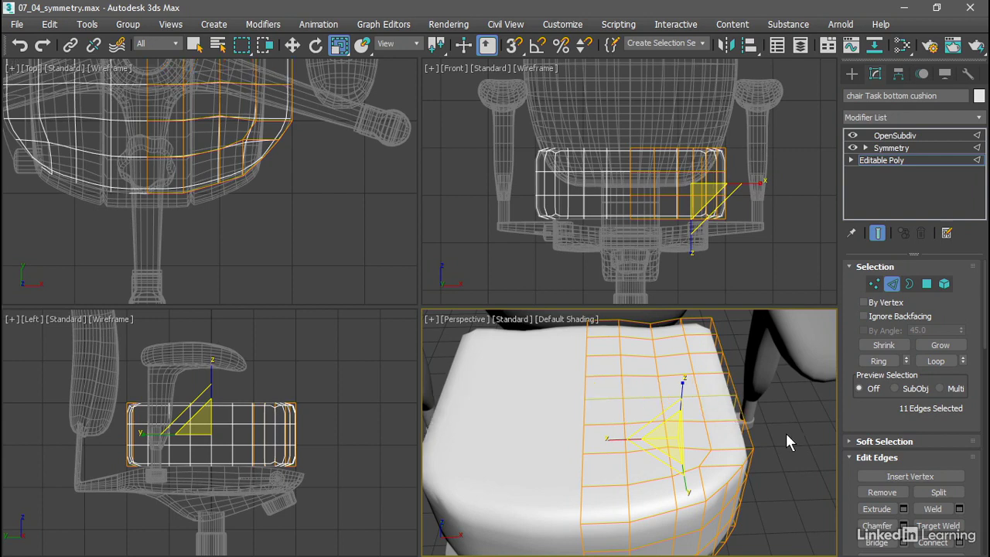
Try the Local coordinate system, and set it to Pick the cushion itself with the Transform Coordinate Center as pivot
click(418, 44)
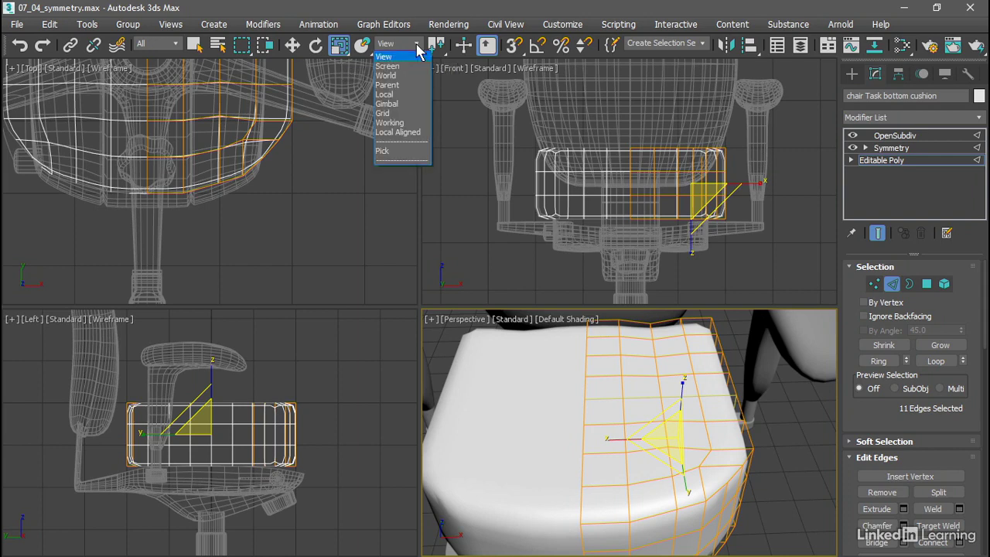
click(387, 94)
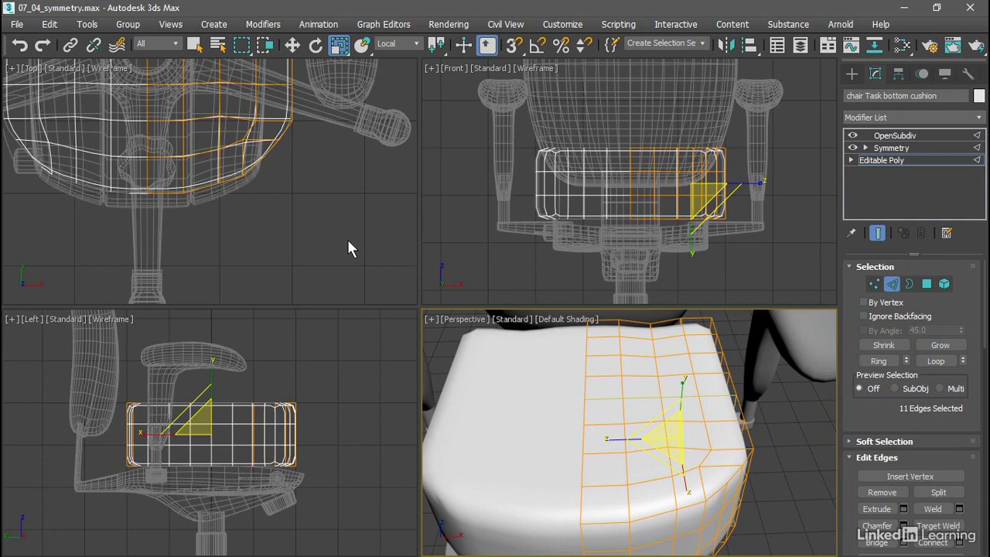
click(414, 51)
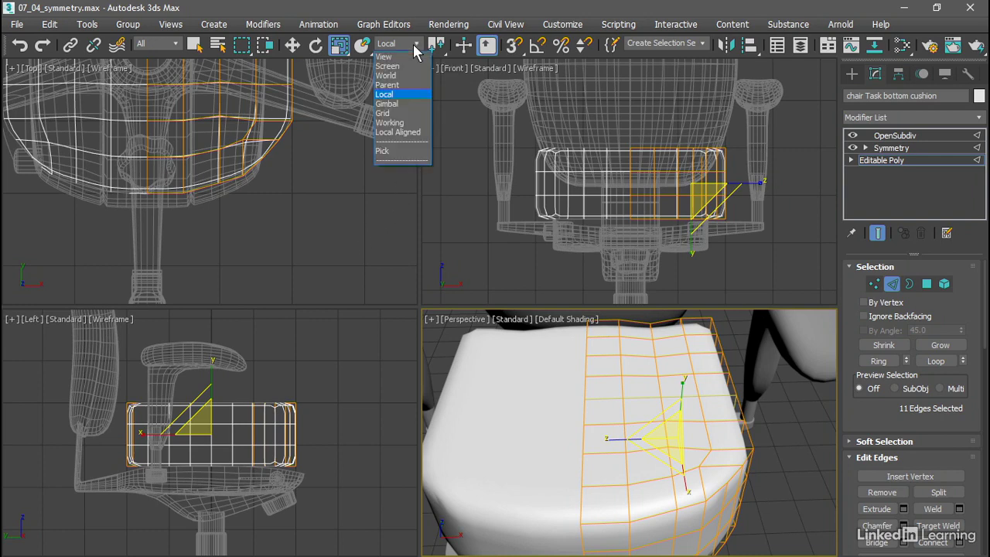
click(406, 152)
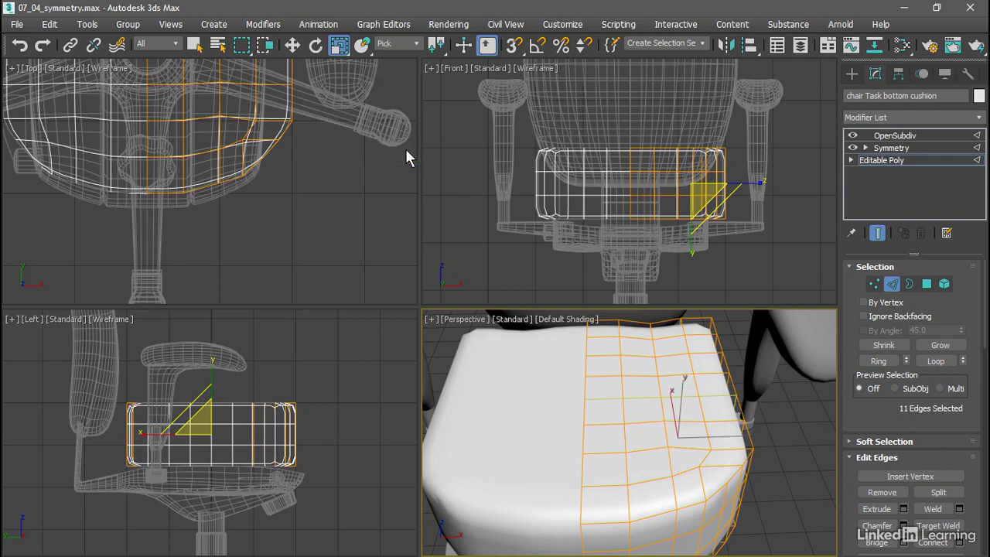
click(280, 129)
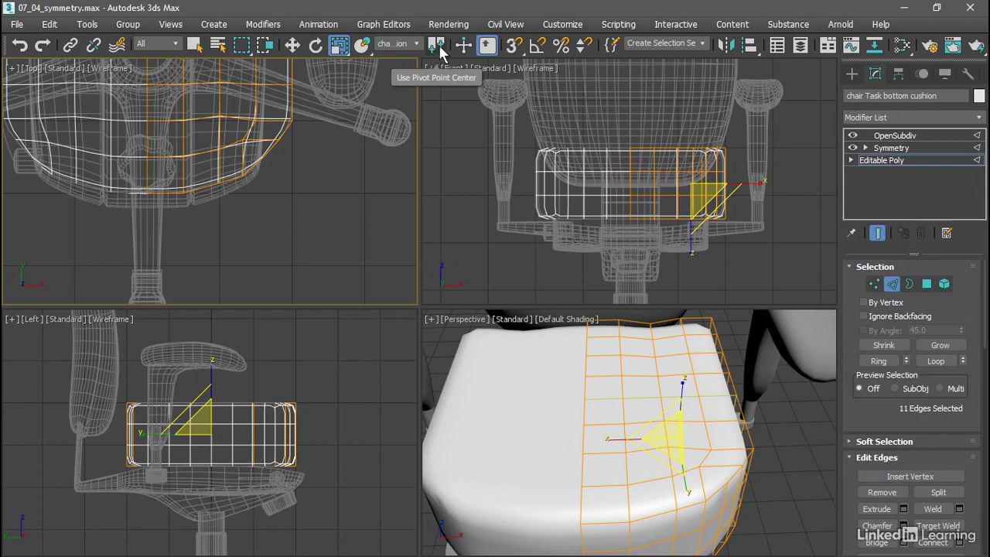
drag(440, 51, 441, 116)
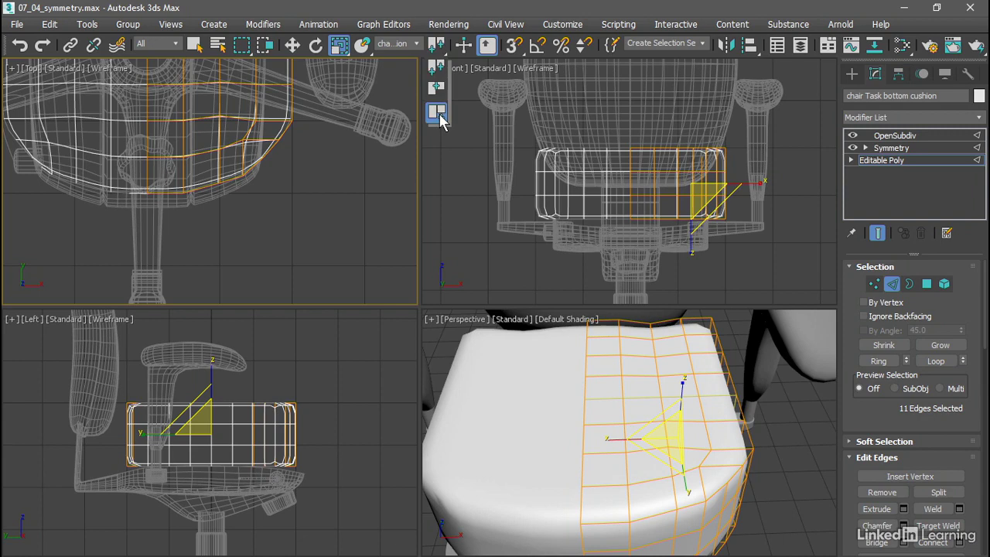
drag(440, 115, 440, 116)
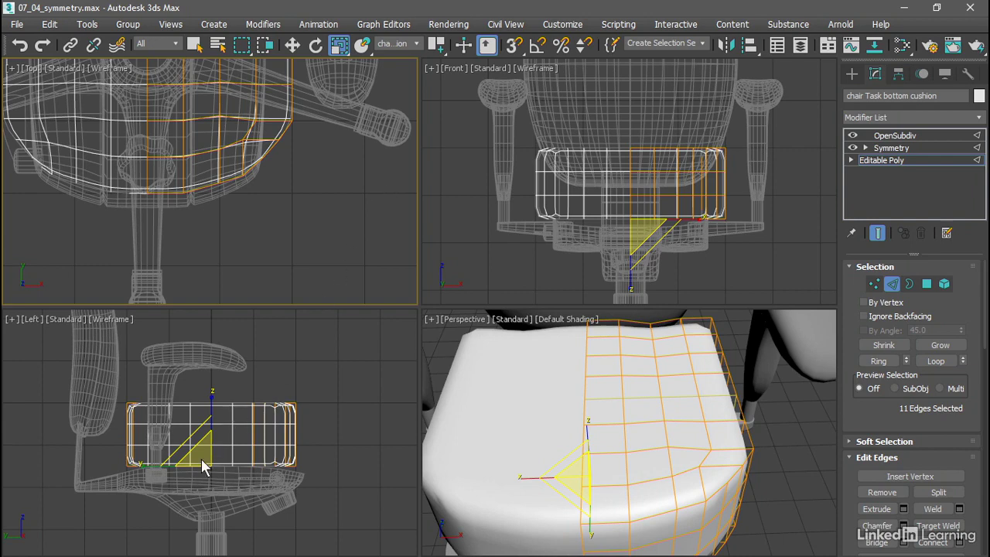
Scale the crosswise edge loops outward along X from the mirror plane to round the cushion's side outline
alt+middle_drag(645, 469, 631, 485)
mouse_move(541, 517)
mouse_down()
mouse_move(551, 517)
mouse_move(533, 519)
mouse_up()
scroll(185, 149, up, 4)
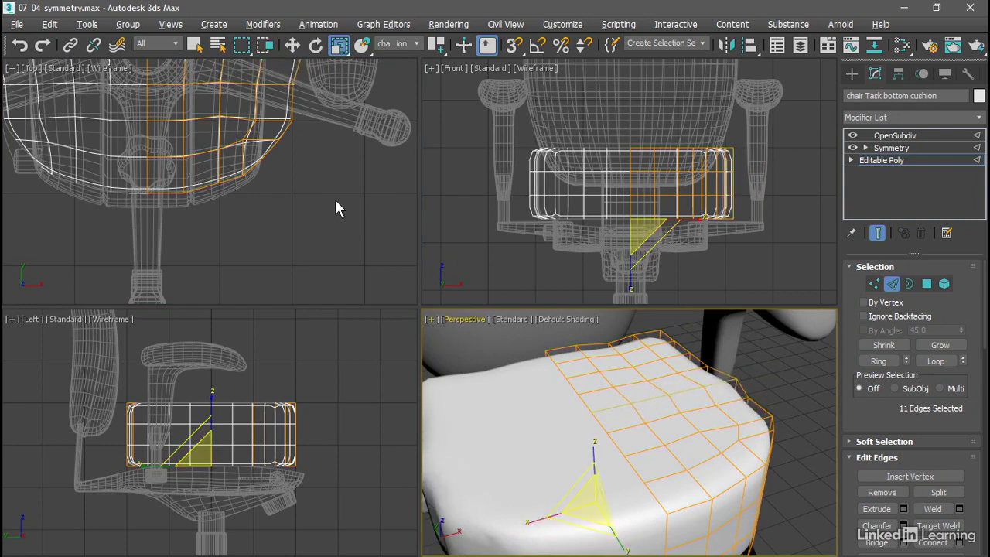
middle_drag(280, 173, 342, 238)
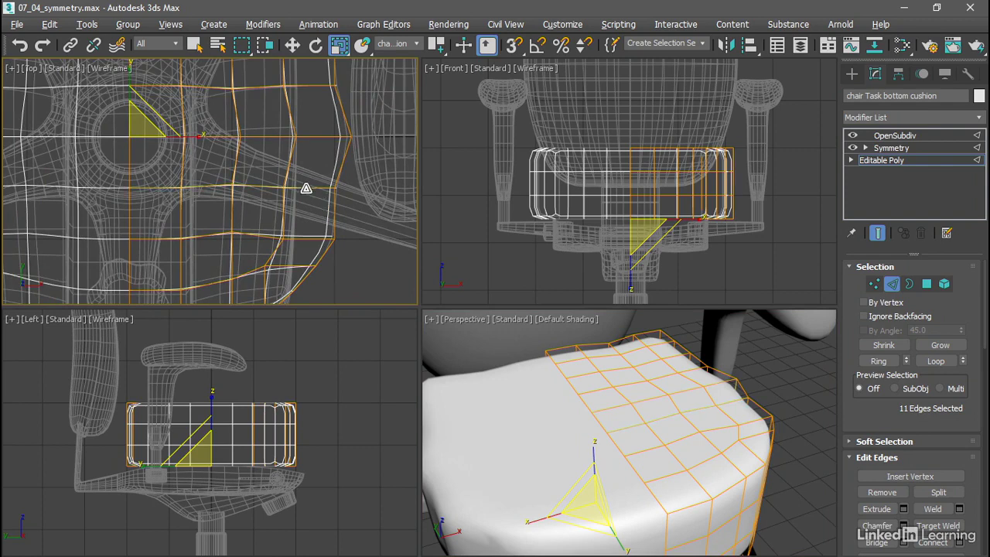
mouse_move(195, 136)
mouse_down()
mouse_move(212, 134)
mouse_move(188, 137)
mouse_move(196, 137)
mouse_up()
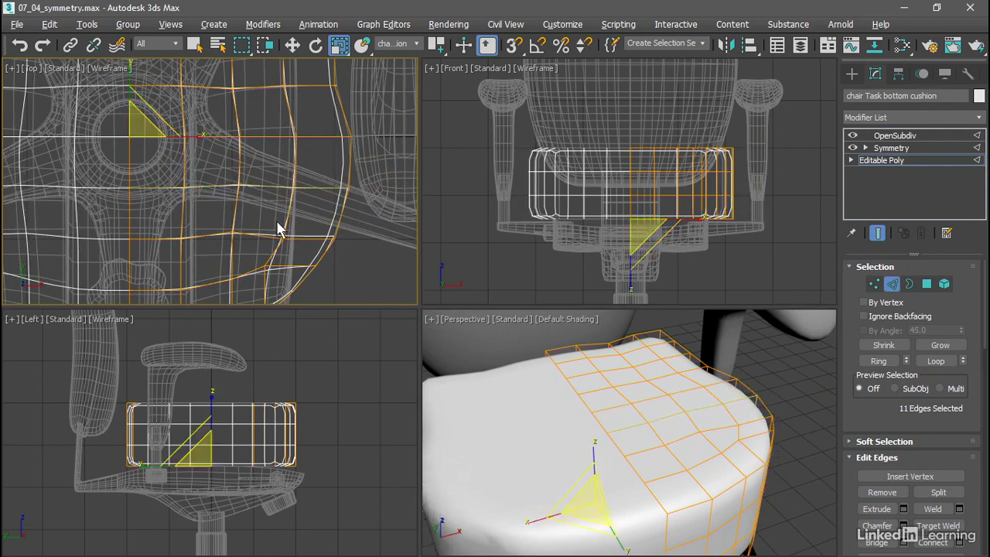